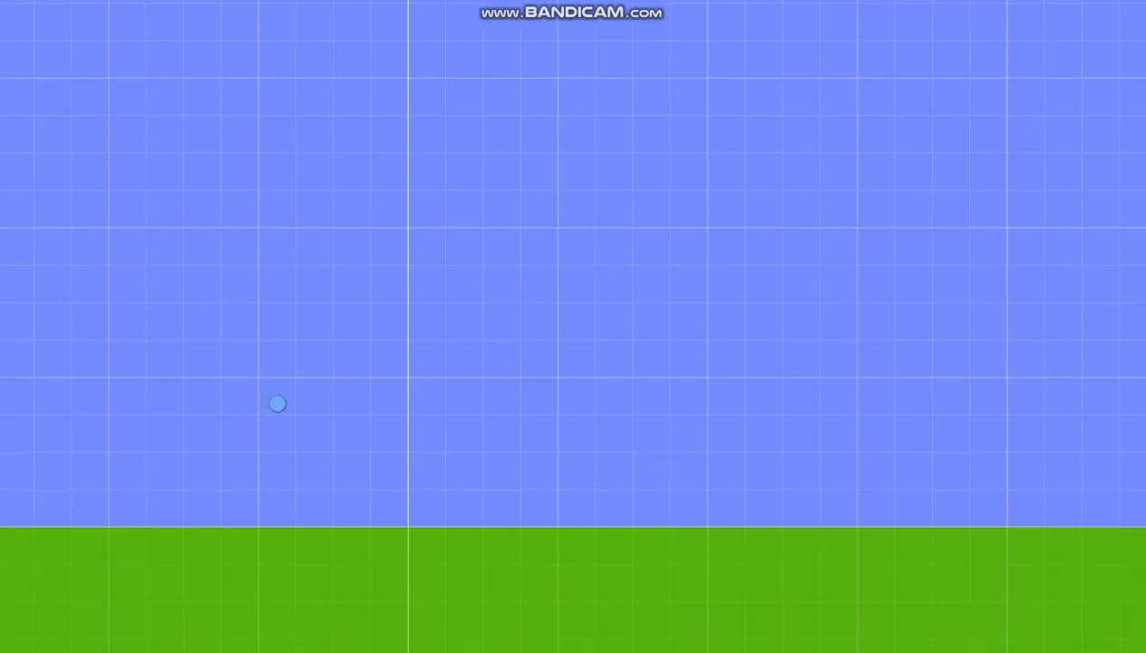
Step: Draw a large pink circle on the ground, hide the grid, and lift the circle into the air
drag(278, 404, 422, 392)
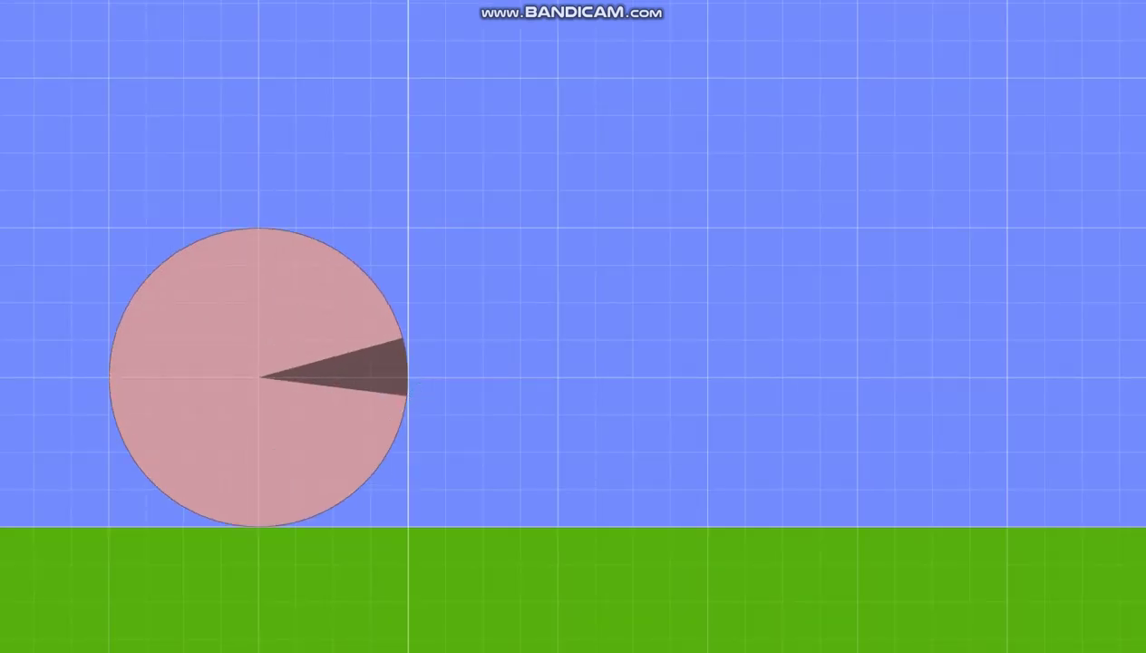
key(g)
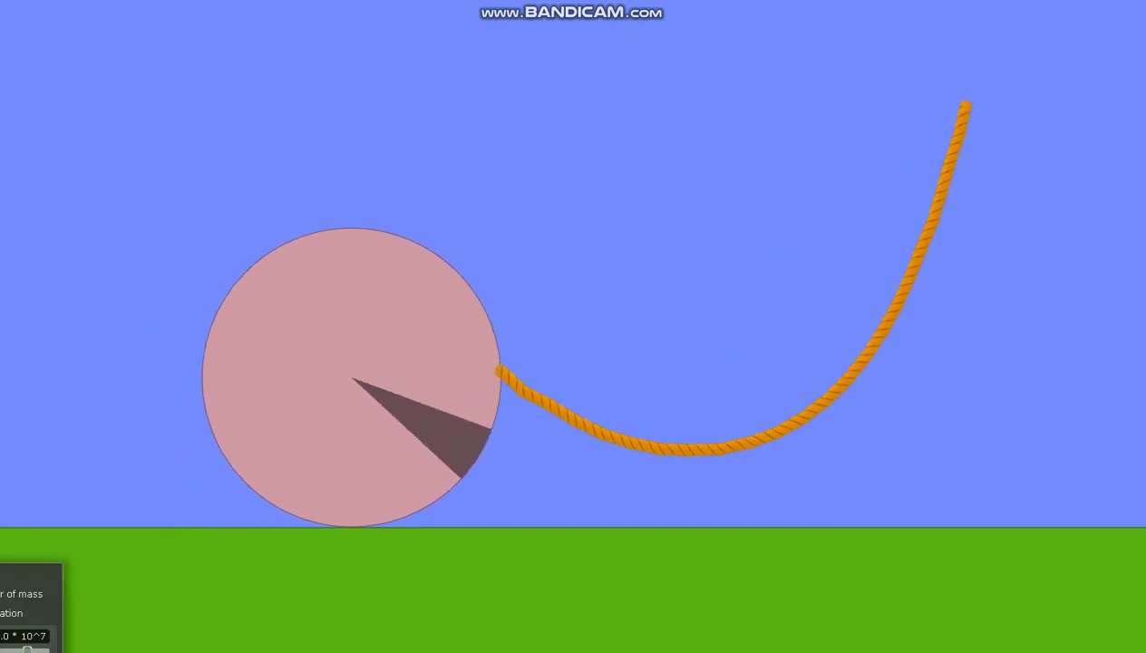
drag(363, 363, 313, 162)
Step: Undo the last change, then swing and fling the circle around on its rope
key(ctrl+z)
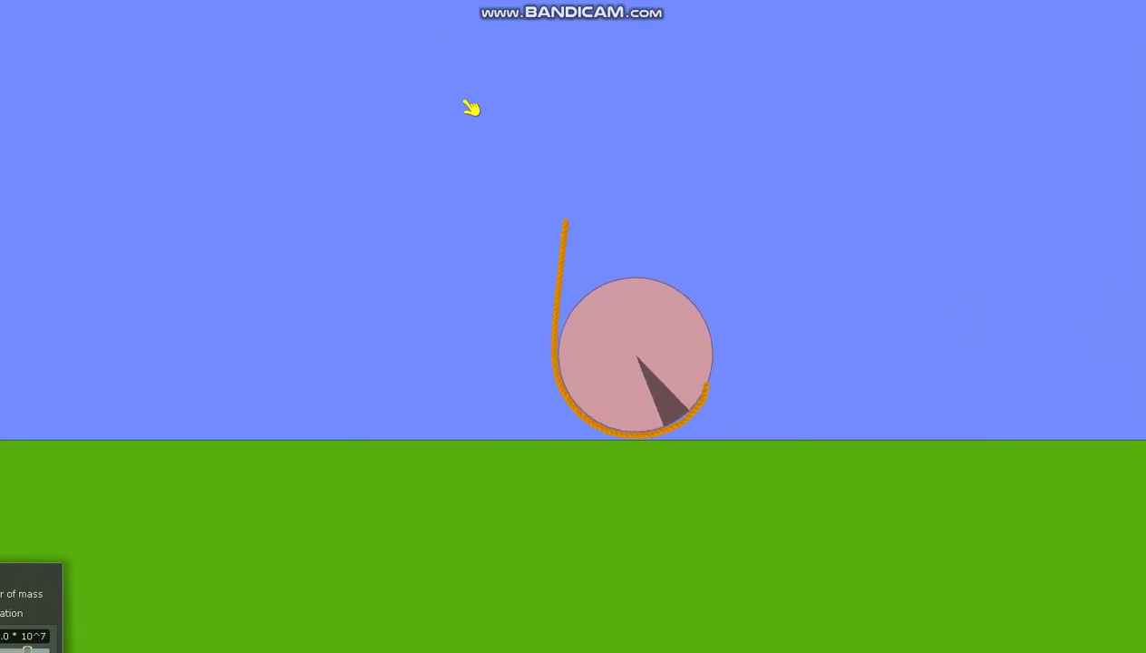
drag(625, 363, 654, 310)
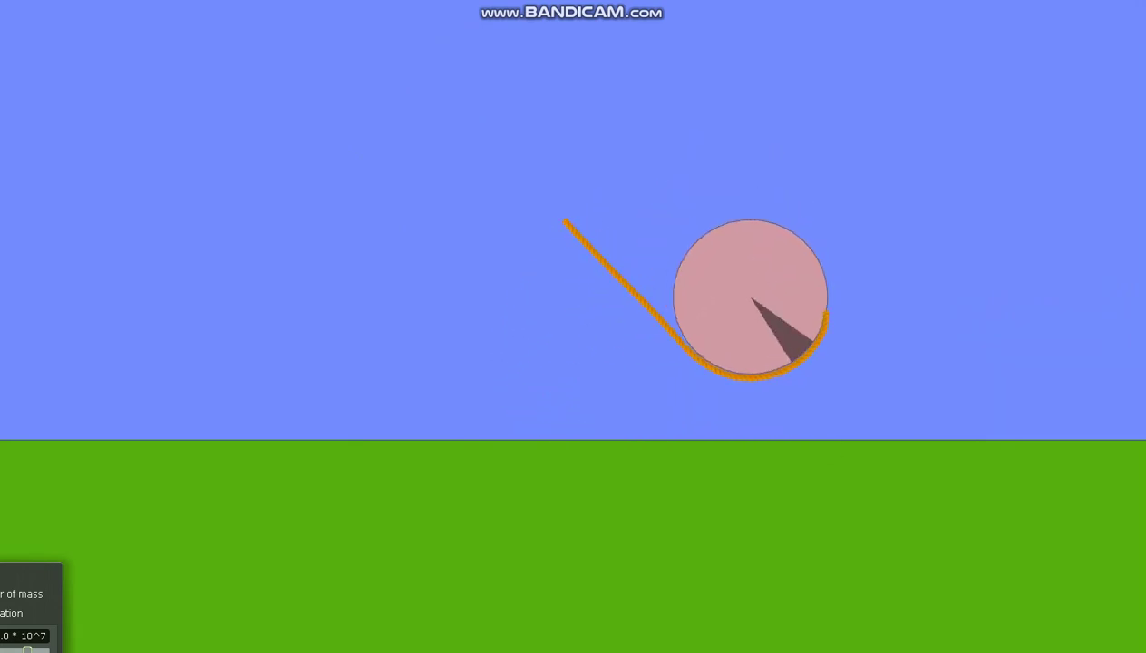
drag(866, 427, 742, 136)
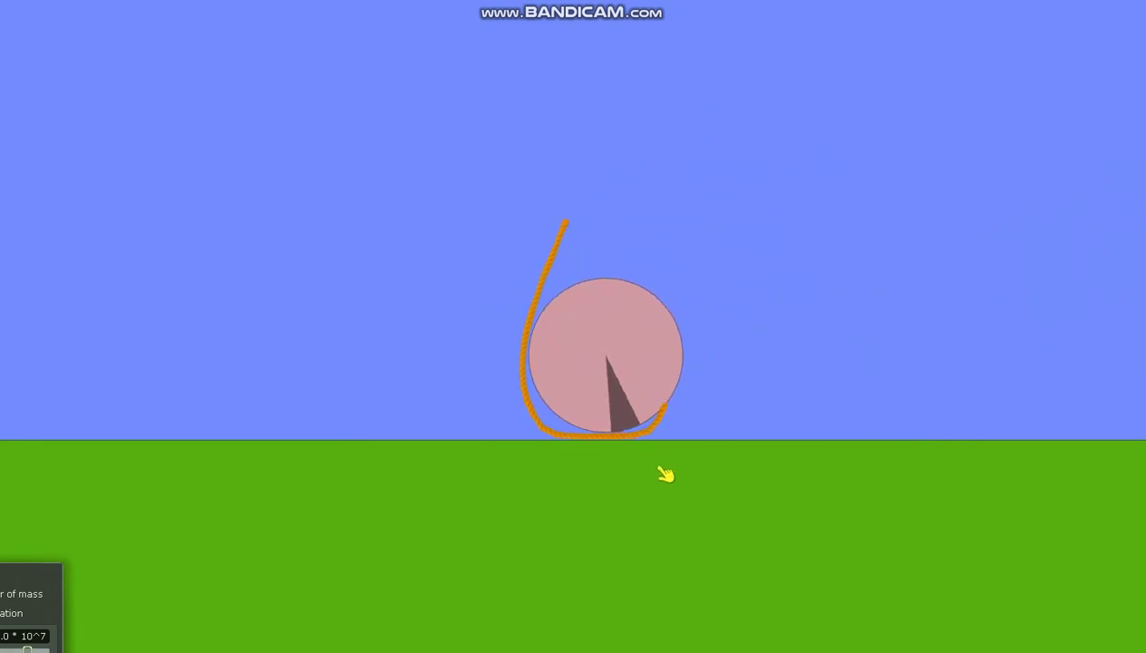
drag(625, 381, 136, 225)
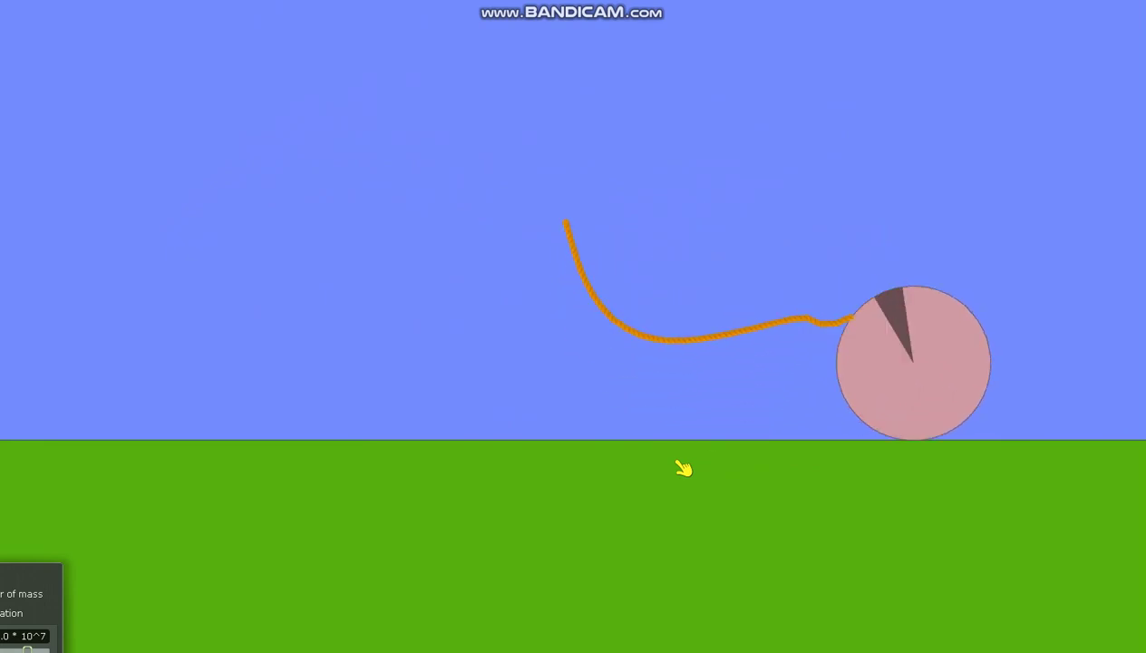
drag(165, 299, 268, 13)
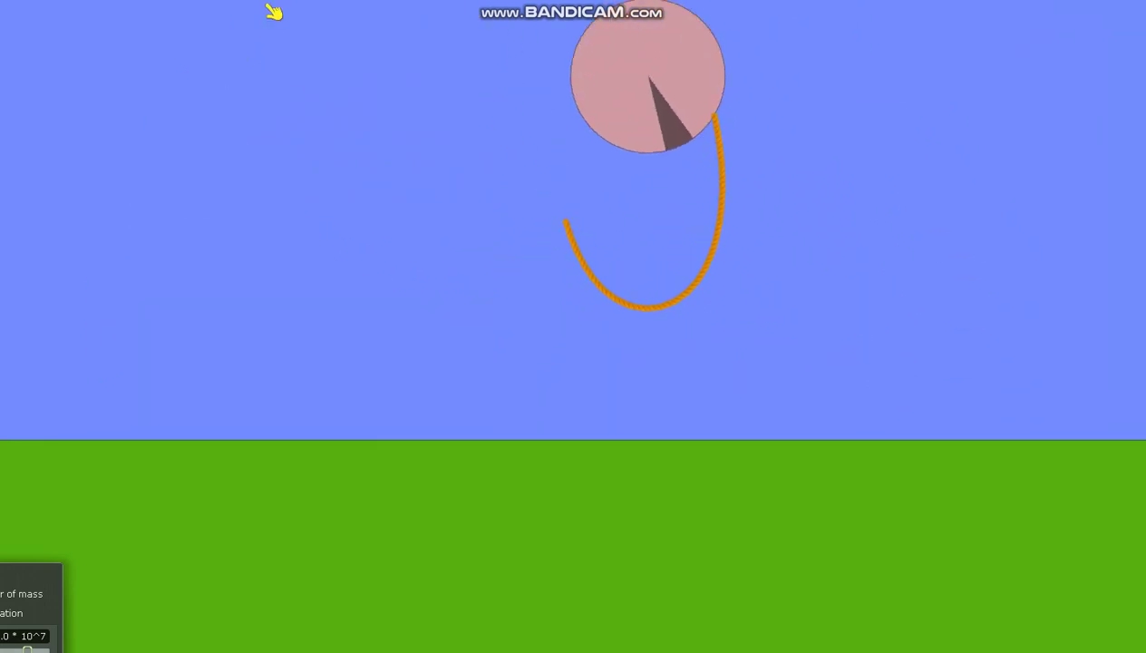
Step: Keep pulling the circle left and right on the rope, then bring up the rope's edit options
mouse_move(408, 118)
mouse_down()
mouse_move(3, 266)
mouse_move(3, 290)
mouse_up()
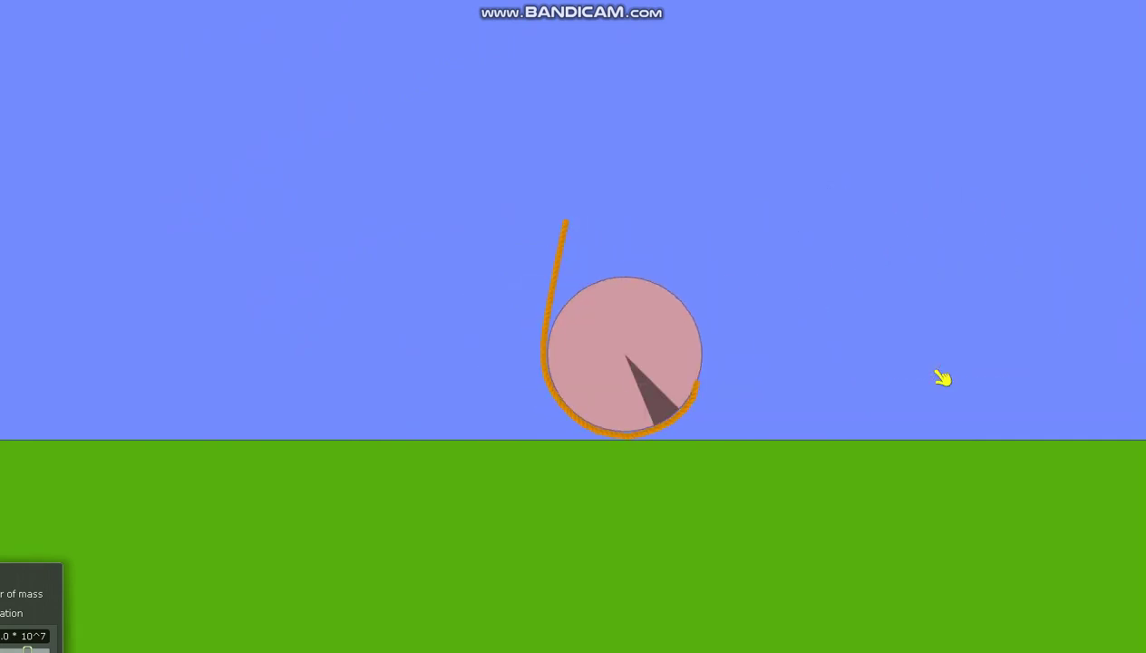
mouse_move(635, 345)
mouse_down()
mouse_move(907, 258)
mouse_move(703, 379)
mouse_move(404, 340)
mouse_move(535, 177)
mouse_up()
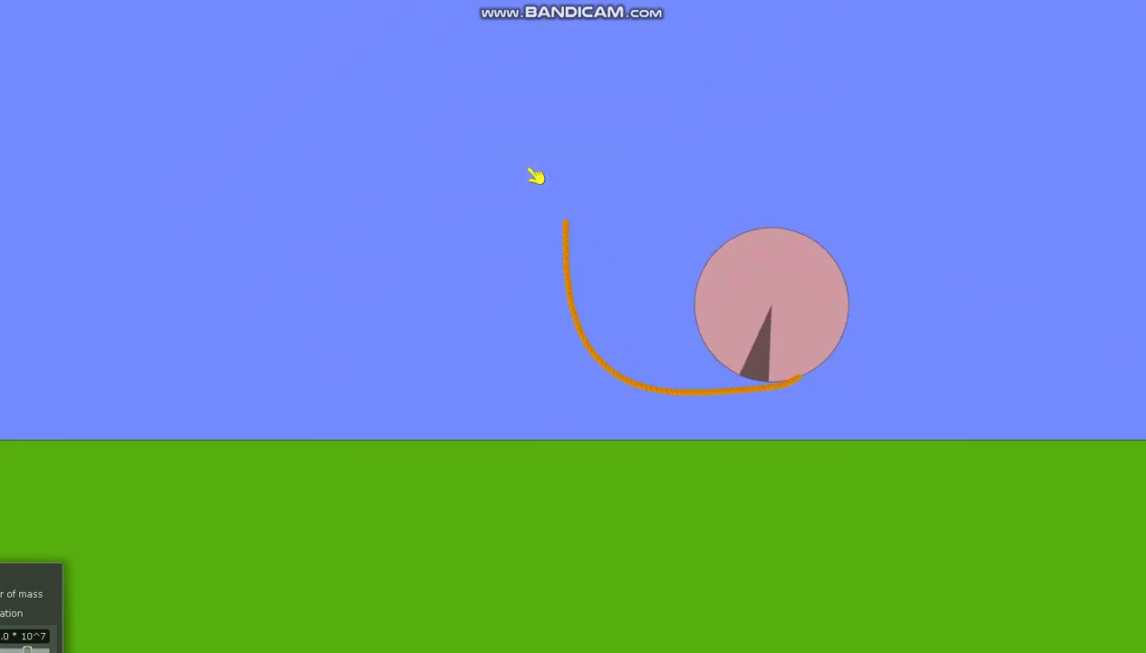
mouse_move(716, 336)
mouse_down()
mouse_move(694, 349)
mouse_move(614, 343)
mouse_up()
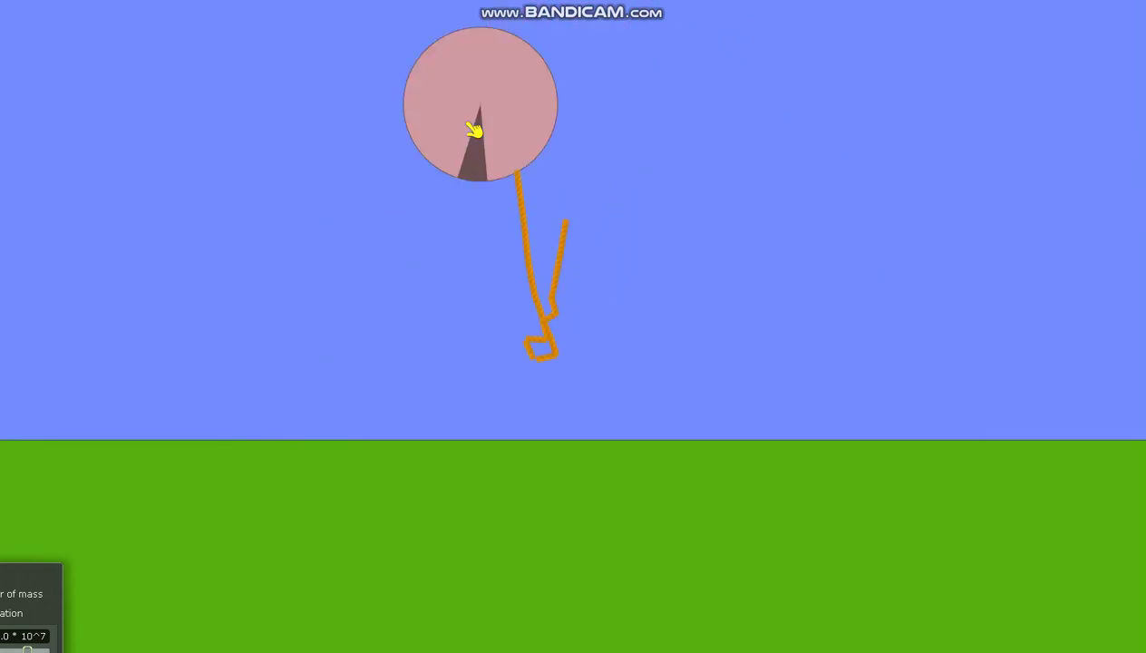
drag(473, 129, 71, 270)
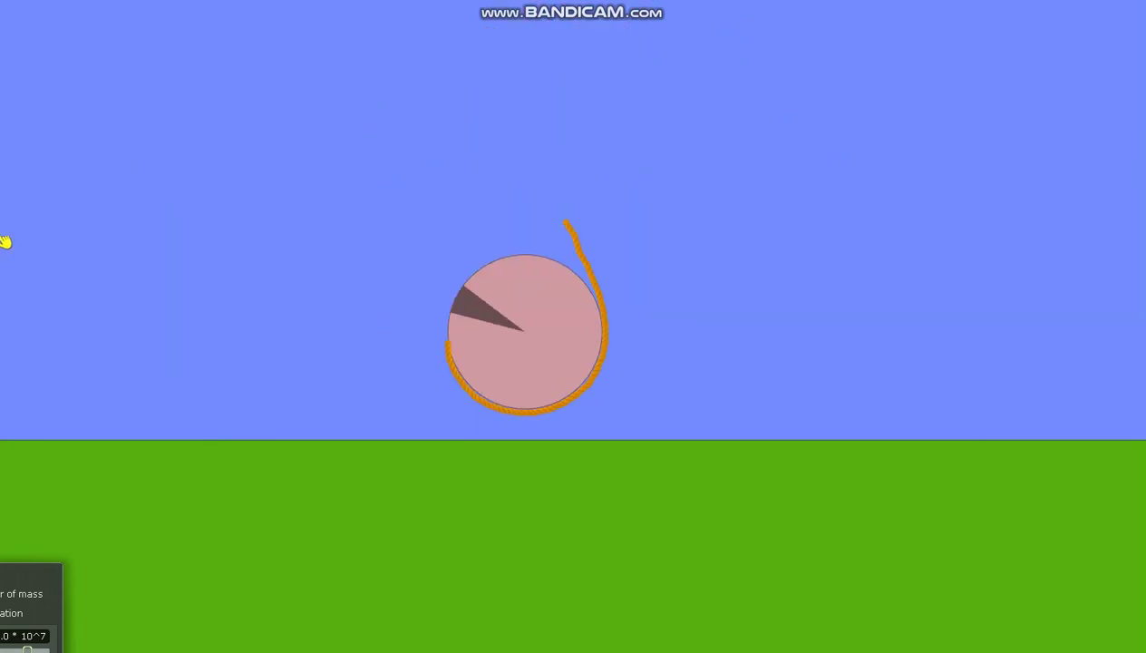
mouse_move(955, 325)
mouse_down()
mouse_move(1142, 193)
mouse_move(1144, 163)
mouse_up()
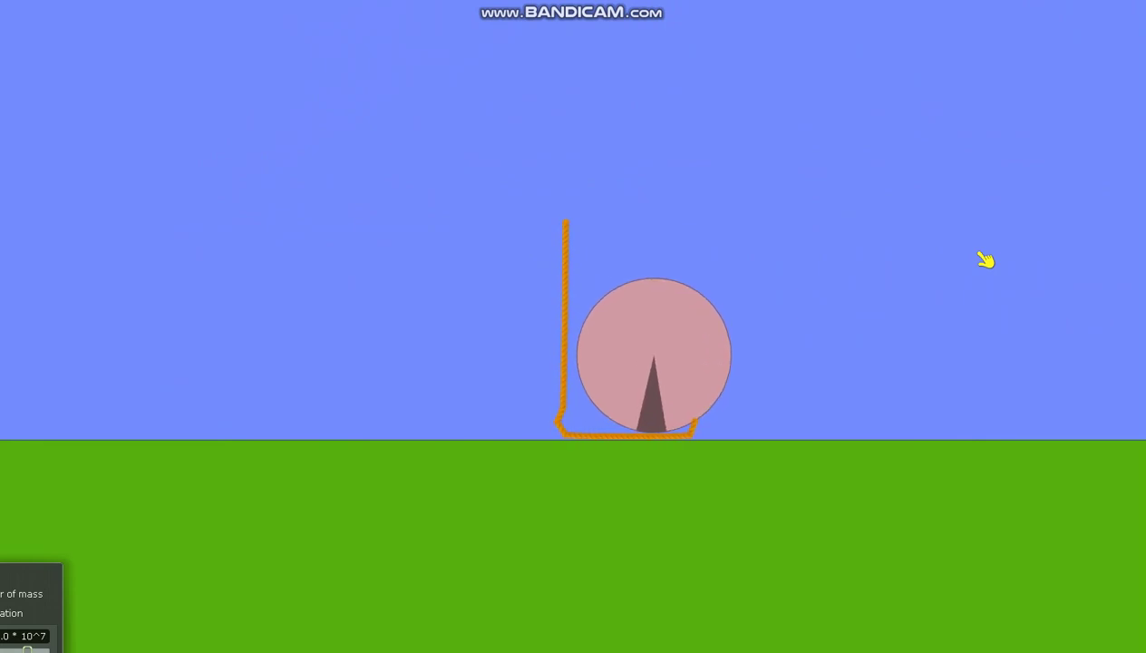
right_click(567, 245)
Step: Erase the orange rope, then edit and confirm the pink circle's onCollide script
click(578, 261)
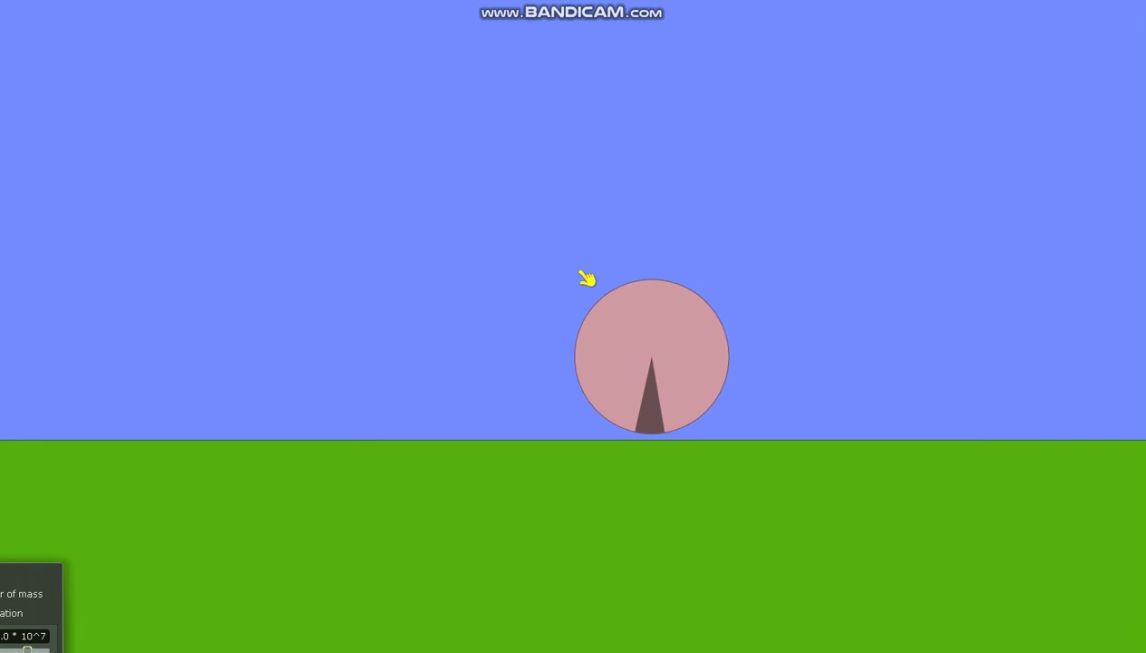
right_click(655, 358)
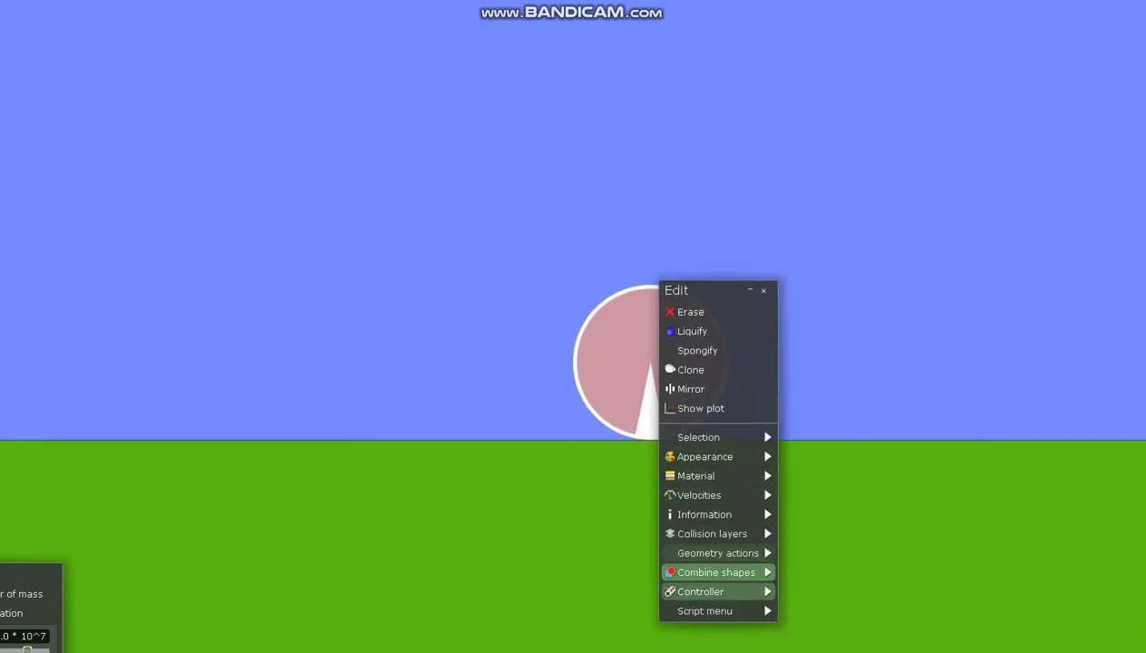
click(704, 610)
text((e)=>{e.other.vel = [5,5]})
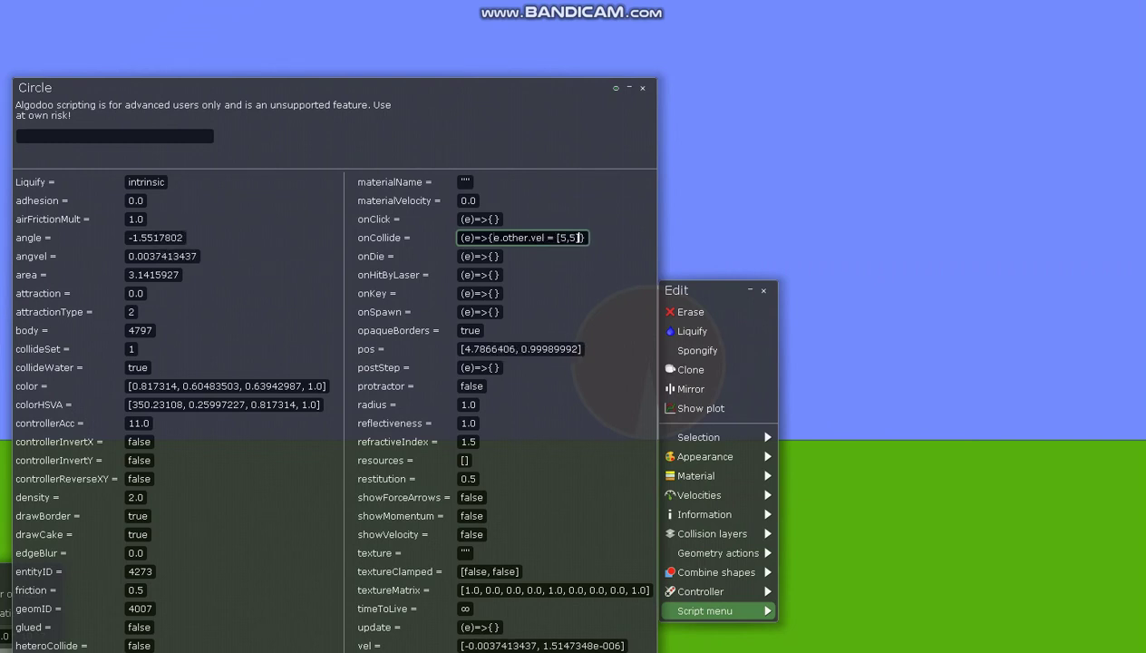
key(Return)
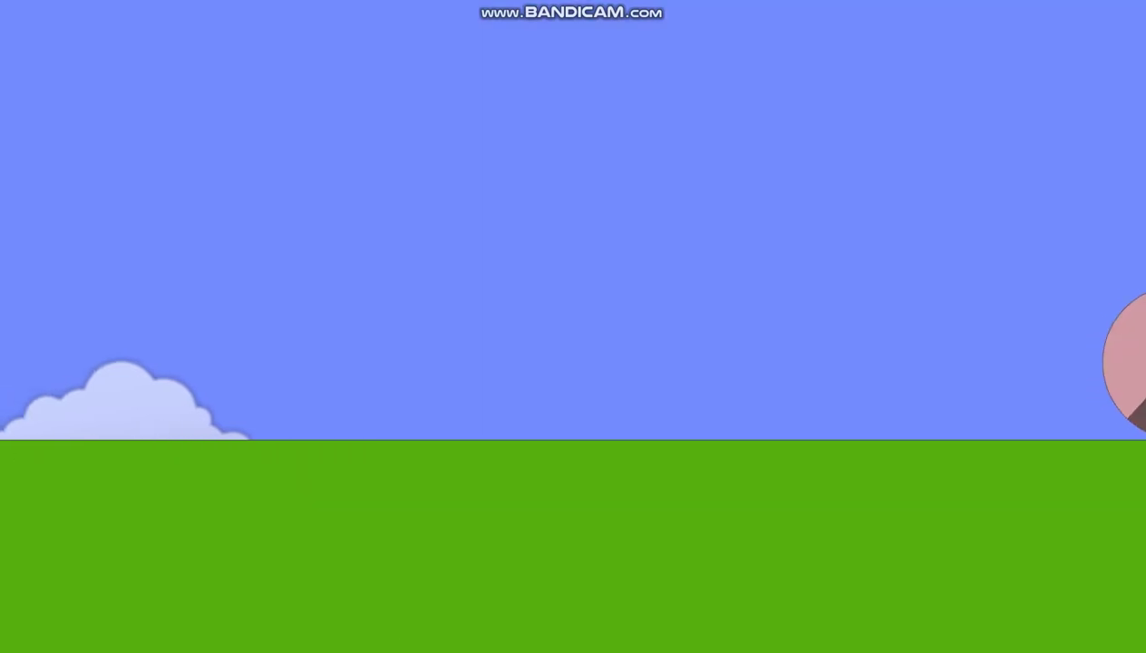
Step: Drag the pink ball to mid-scene, then fling it out to the left and upper left repeatedly
drag(1129, 359, 532, 274)
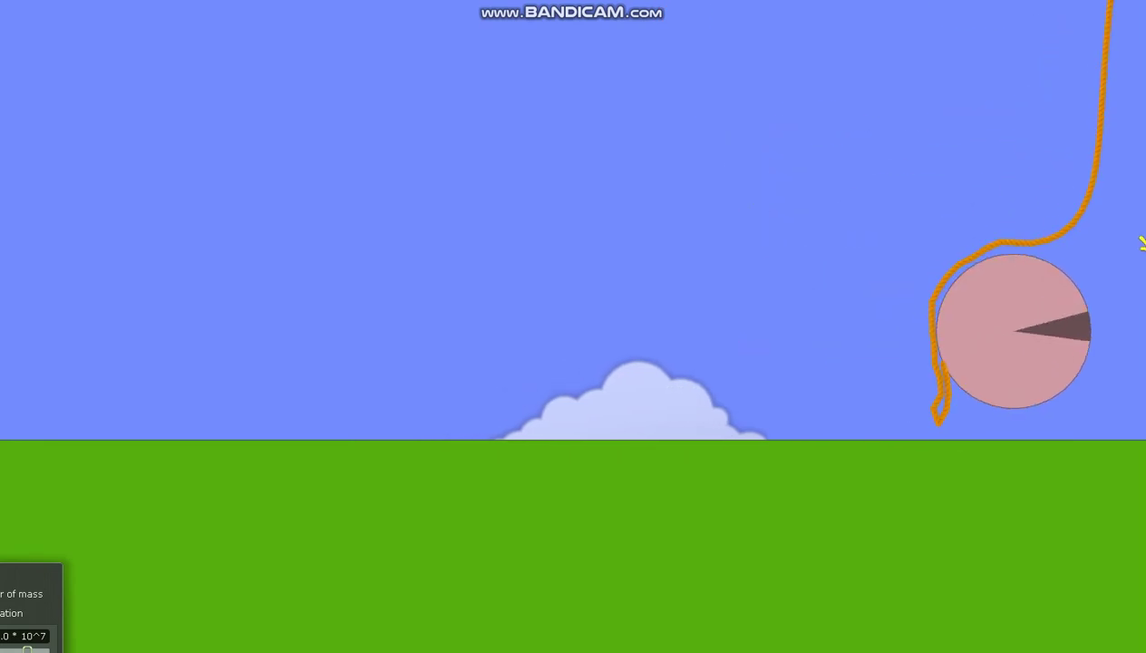
drag(1009, 405, 174, 350)
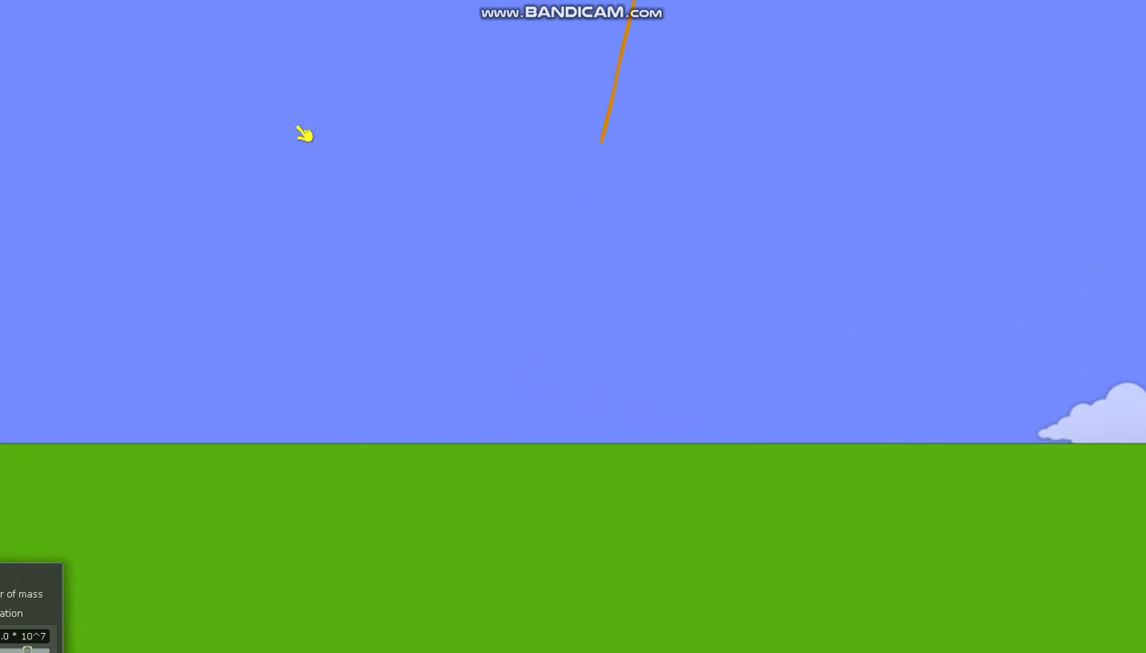
scroll(385, 489, down, 3)
scroll(388, 490, up, 3)
scroll(635, 336, up, 3)
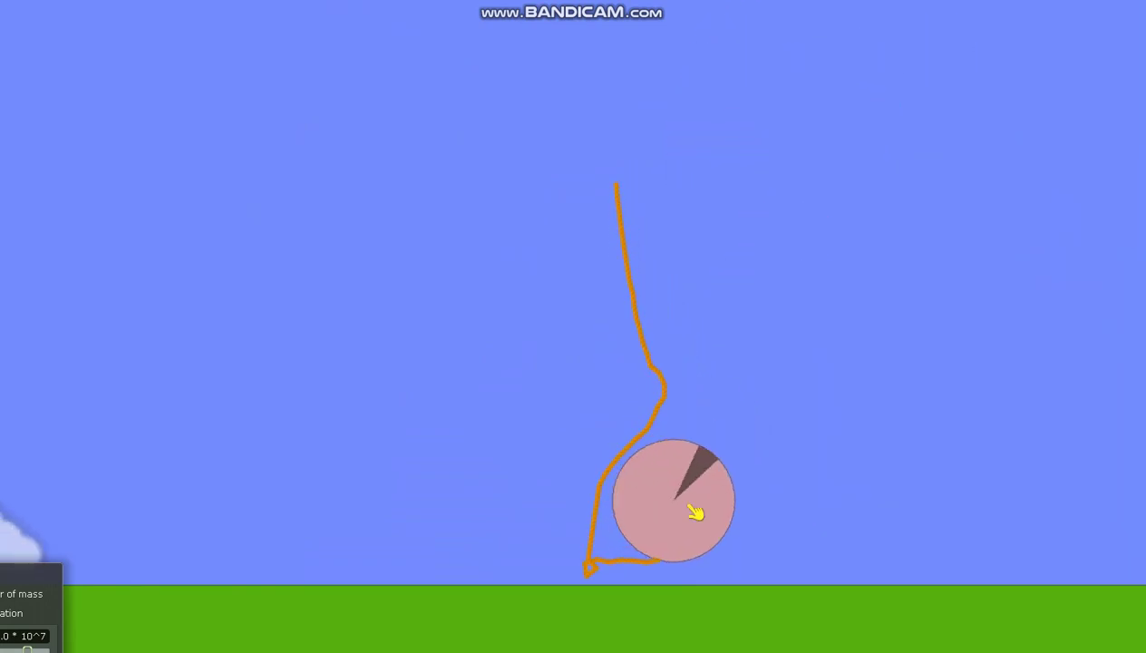
drag(694, 512, 138, 444)
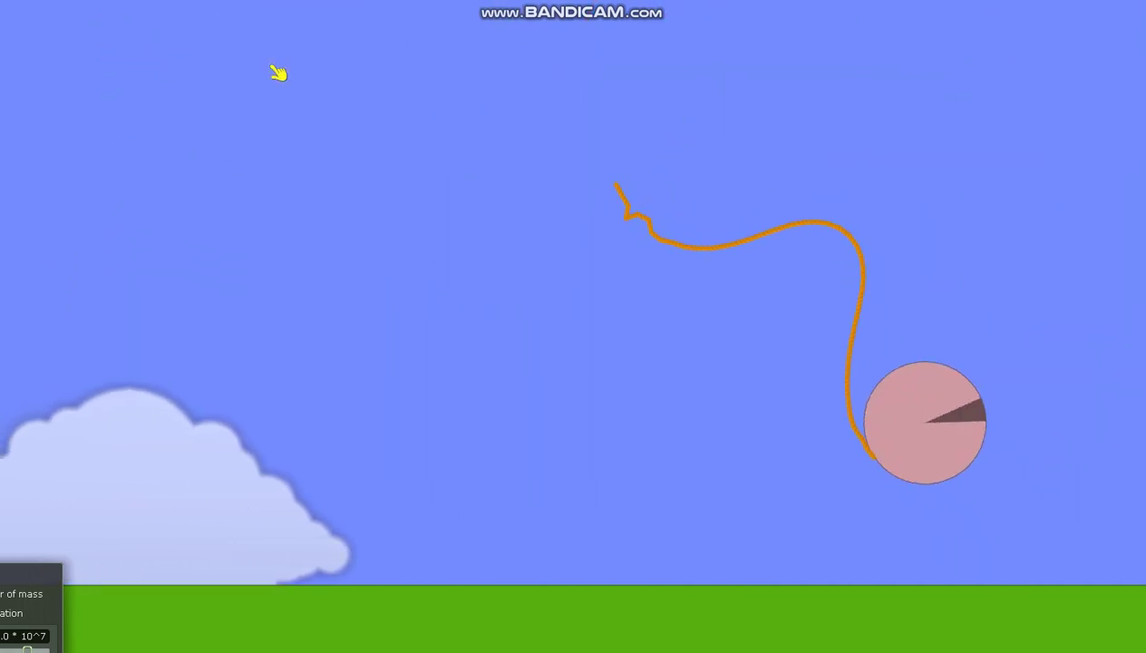
drag(689, 553, 508, 562)
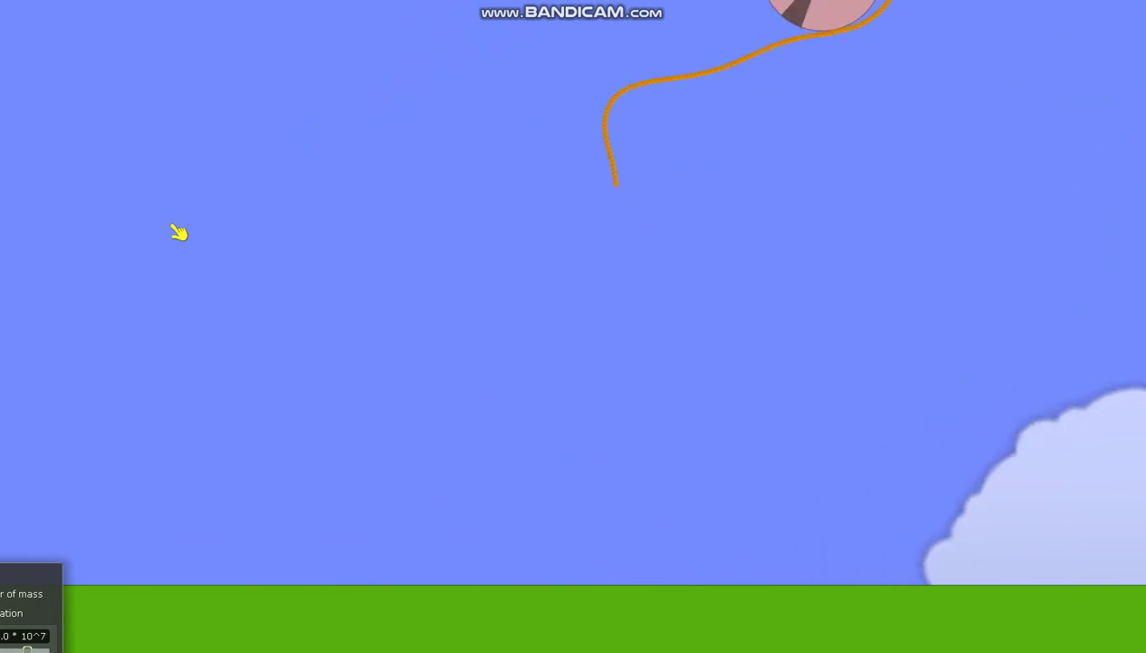
drag(602, 426, 574, 310)
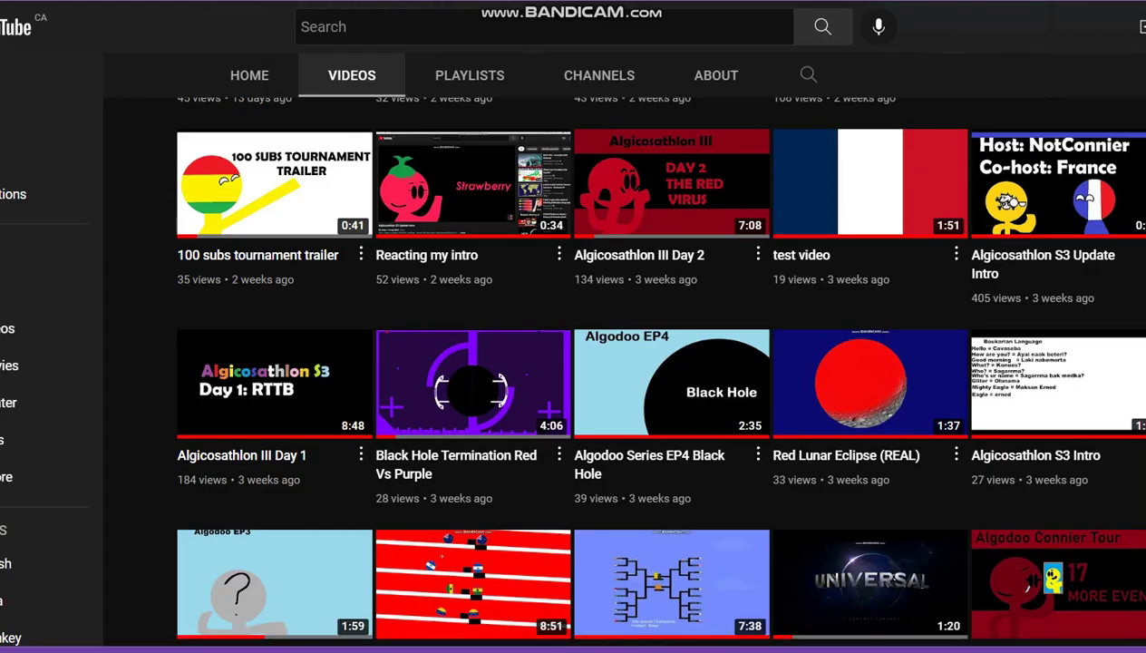
scroll(573, 363, down, 3)
scroll(573, 363, down, 2)
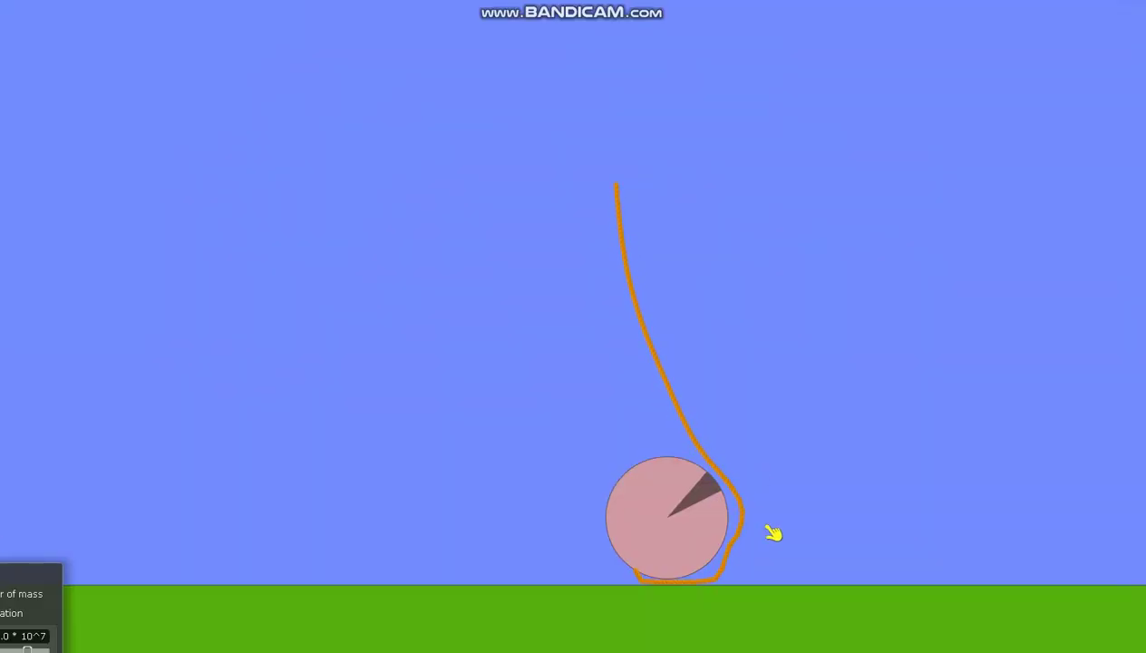
Step: Lift the ball into mid-air, stretch the rope downward, then fling the ball far left
mouse_move(701, 548)
mouse_down()
mouse_move(263, 438)
mouse_move(53, 55)
mouse_move(519, 344)
mouse_up()
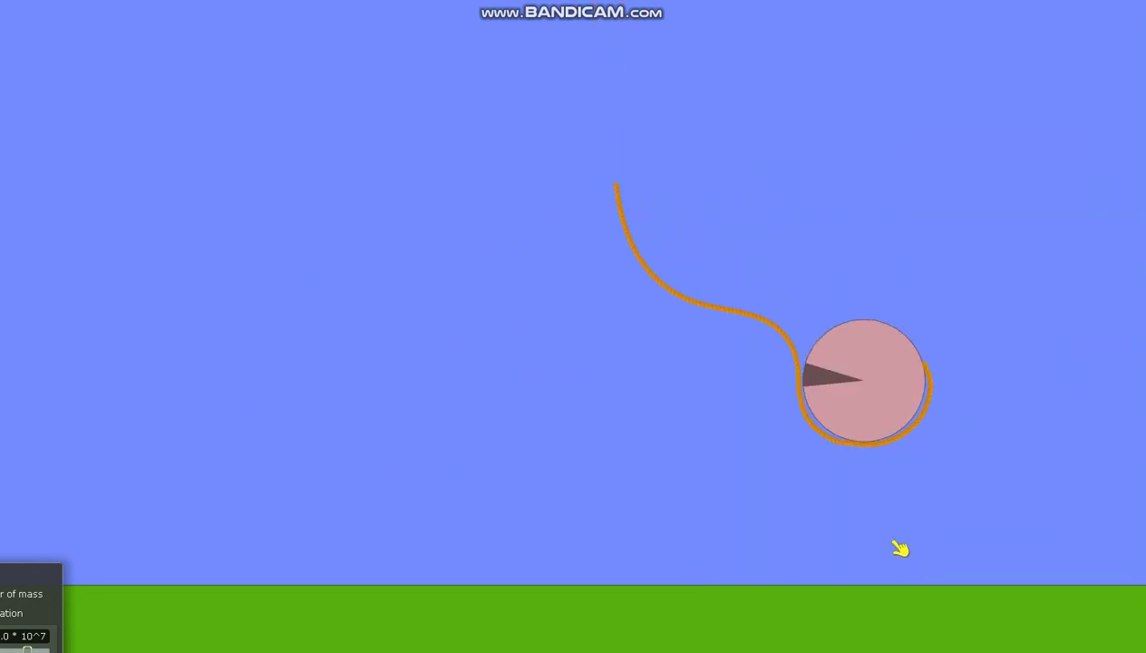
drag(698, 399, 576, 508)
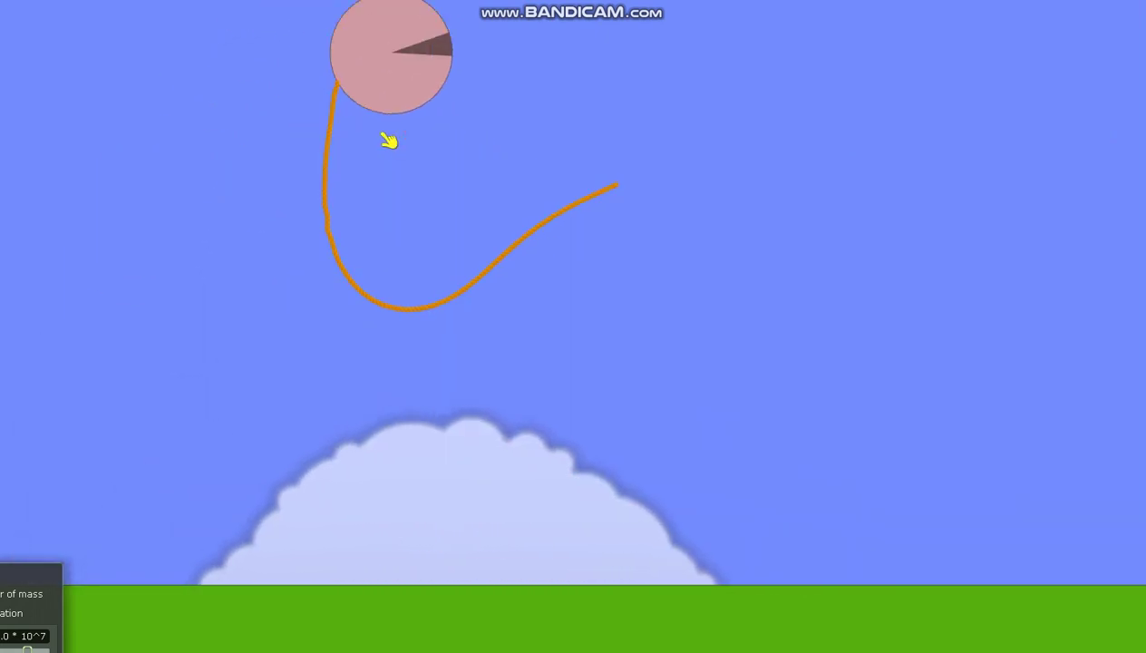
drag(609, 471, 26, 392)
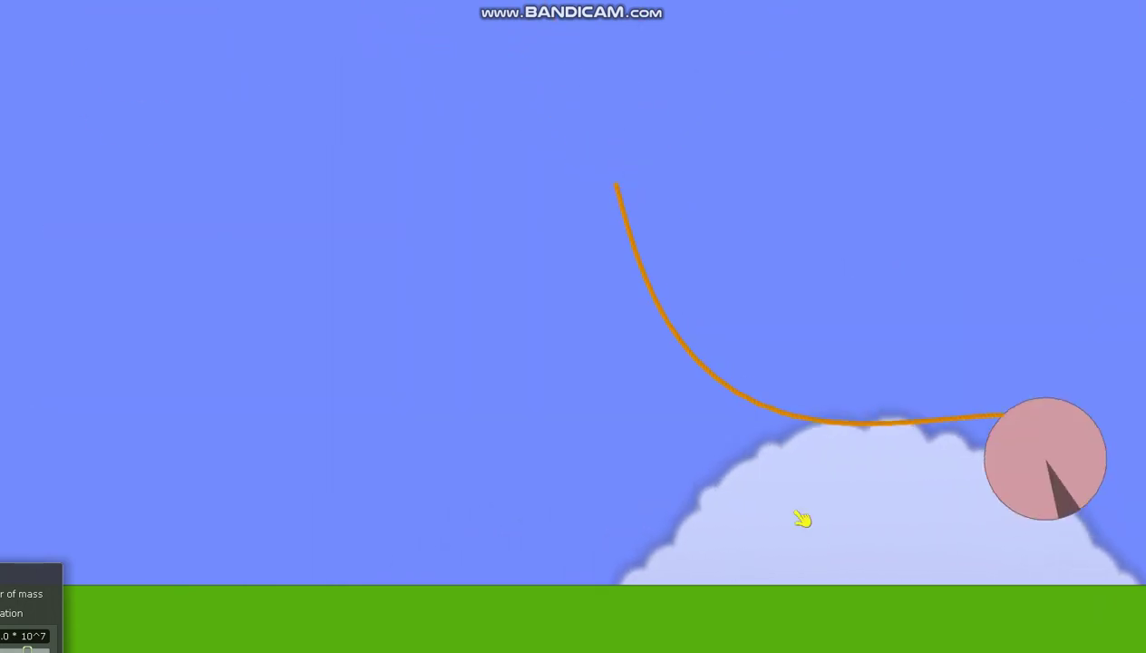
drag(961, 380, 105, 321)
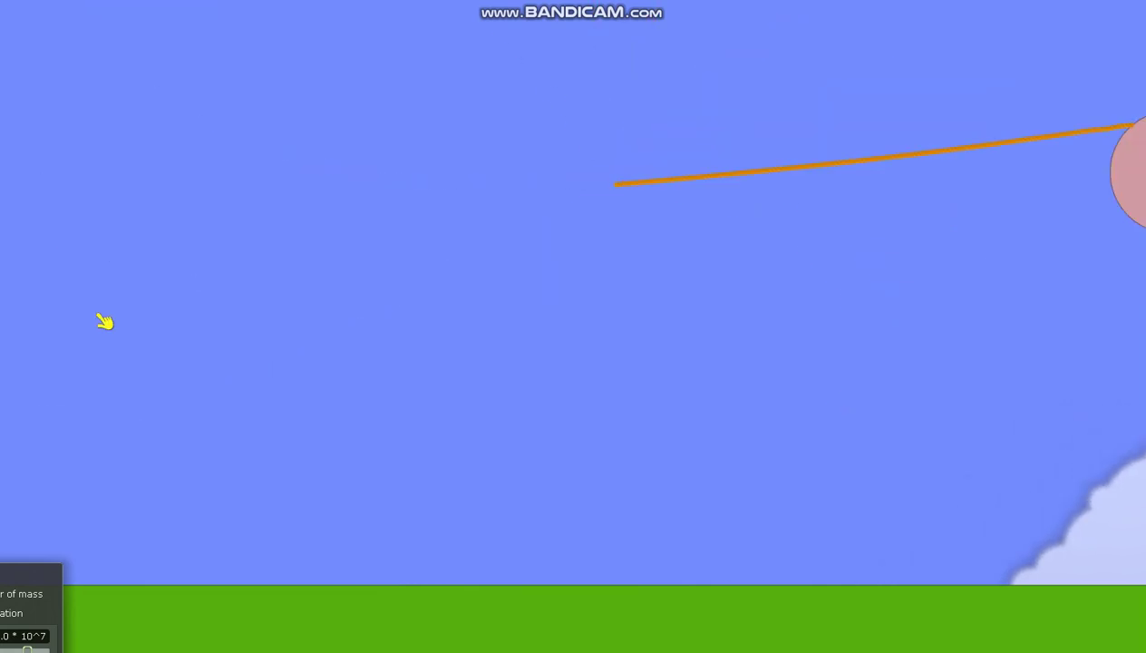
mouse_move(589, 272)
mouse_down()
mouse_move(181, 381)
mouse_move(49, 284)
mouse_up()
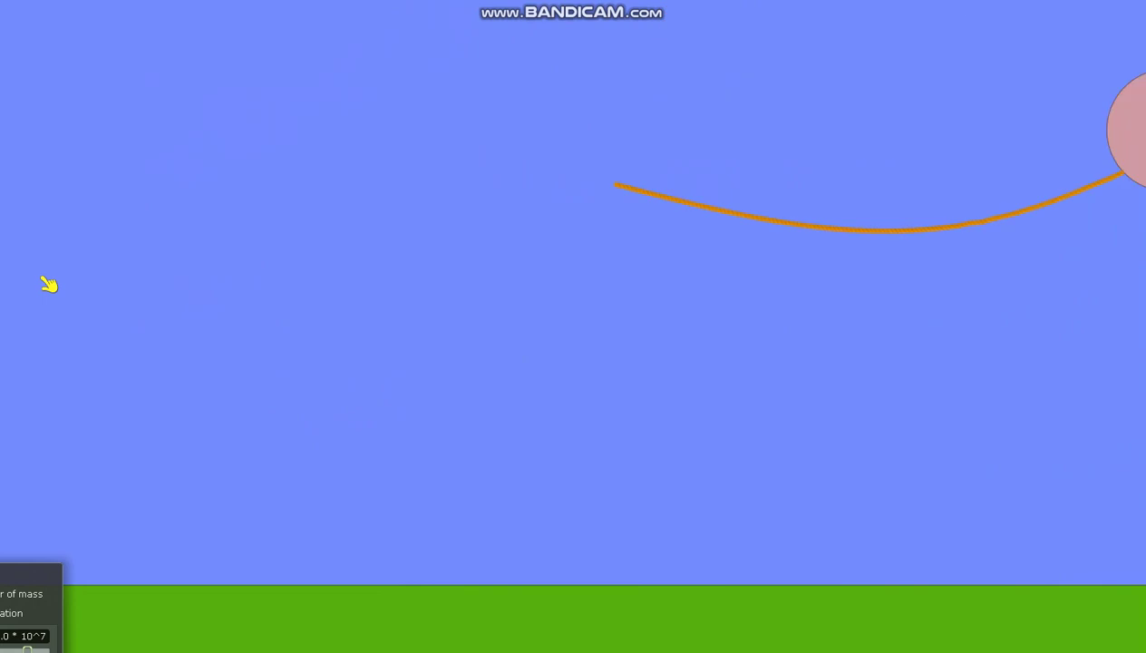
Step: Set the ball on the ground, then launch it left, upward, and back toward the middle
drag(743, 236, 691, 478)
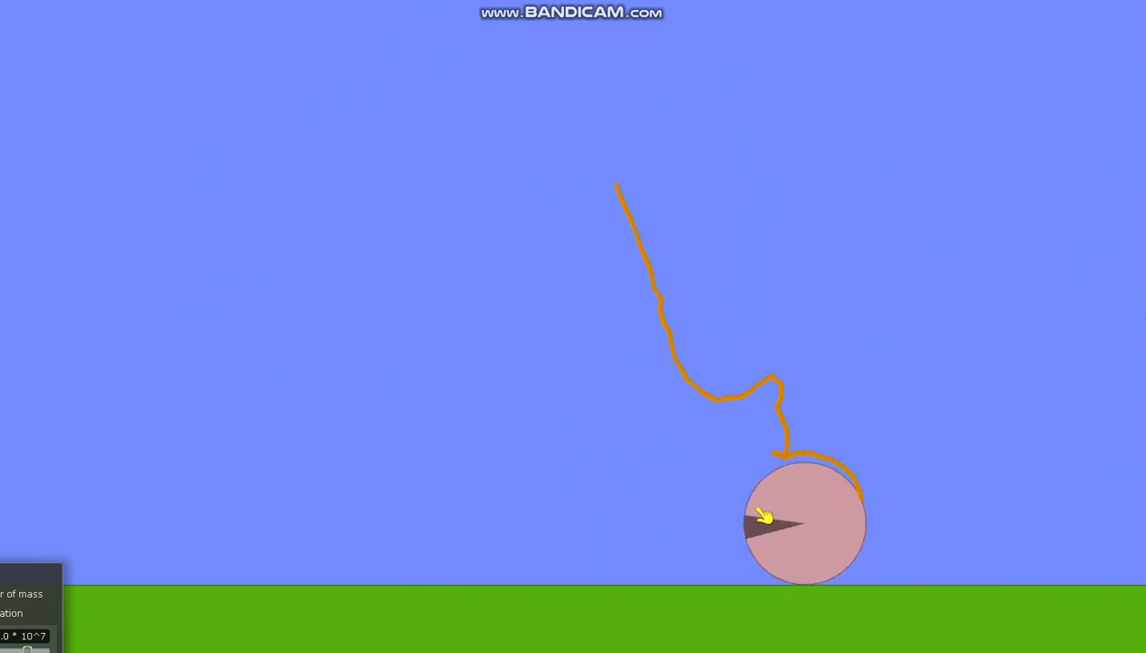
drag(691, 477, 87, 472)
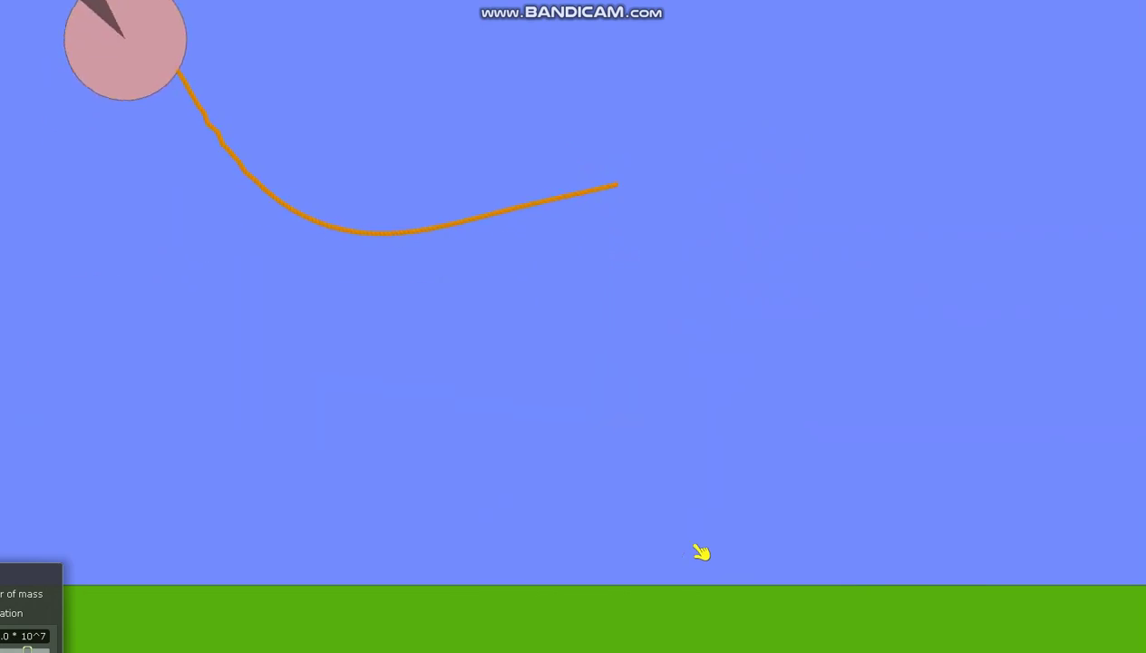
drag(272, 172, 46, 524)
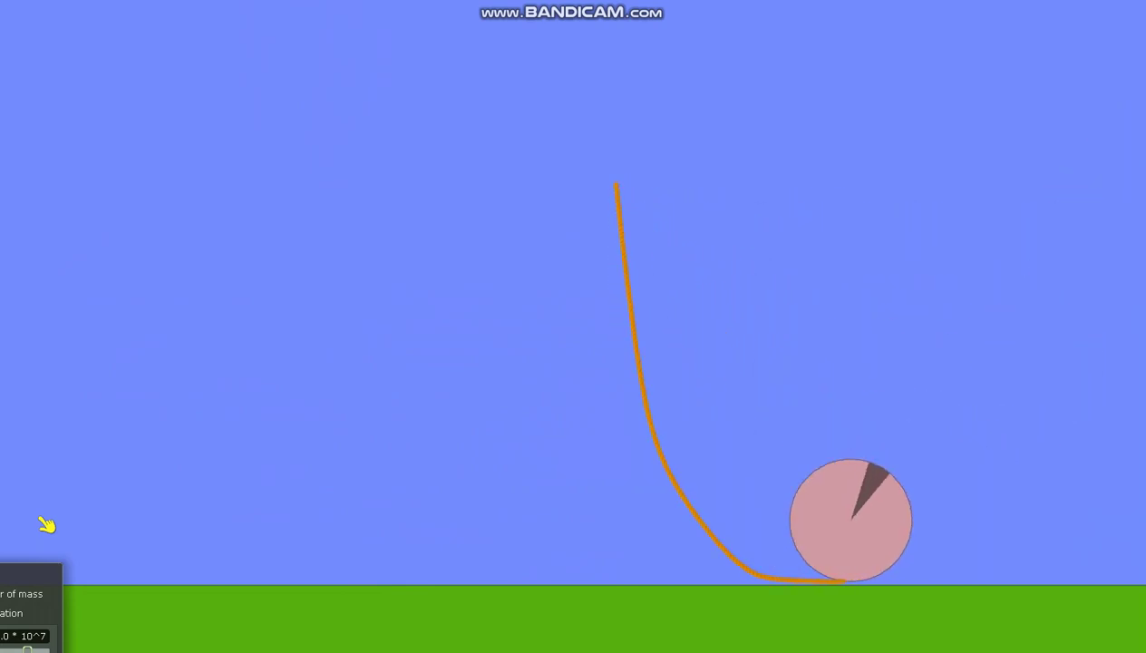
mouse_move(957, 466)
mouse_down()
mouse_move(612, 290)
mouse_move(787, 139)
mouse_move(643, 581)
mouse_up()
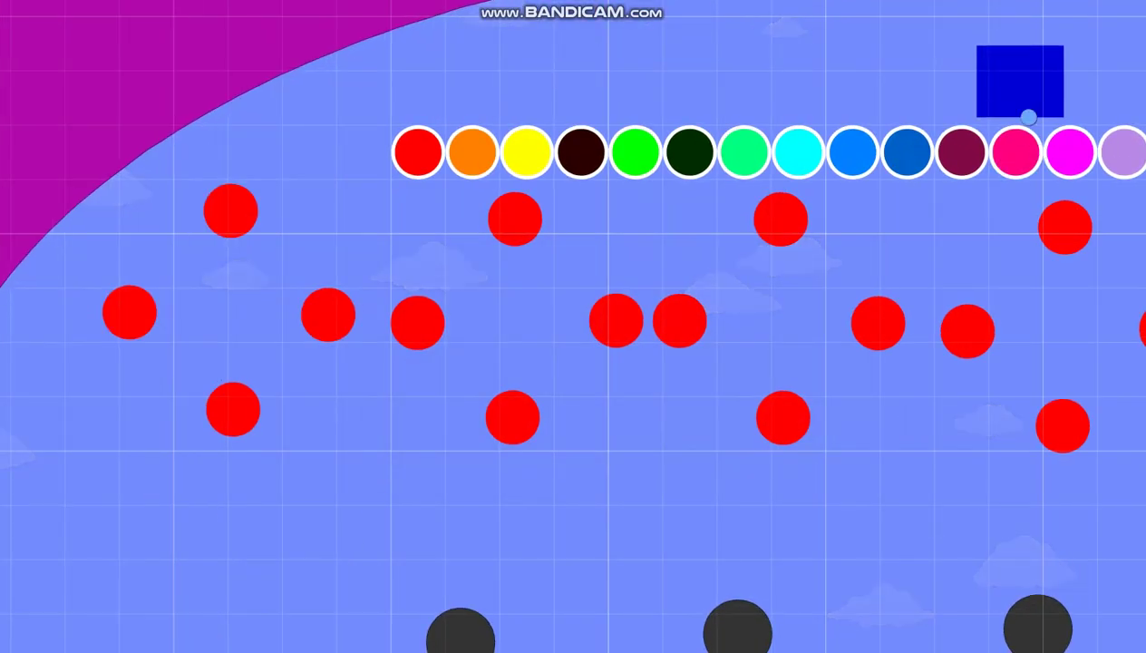
Step: Open the script properties of the blue box and then of the pink circle
right_click(1028, 100)
click(1056, 443)
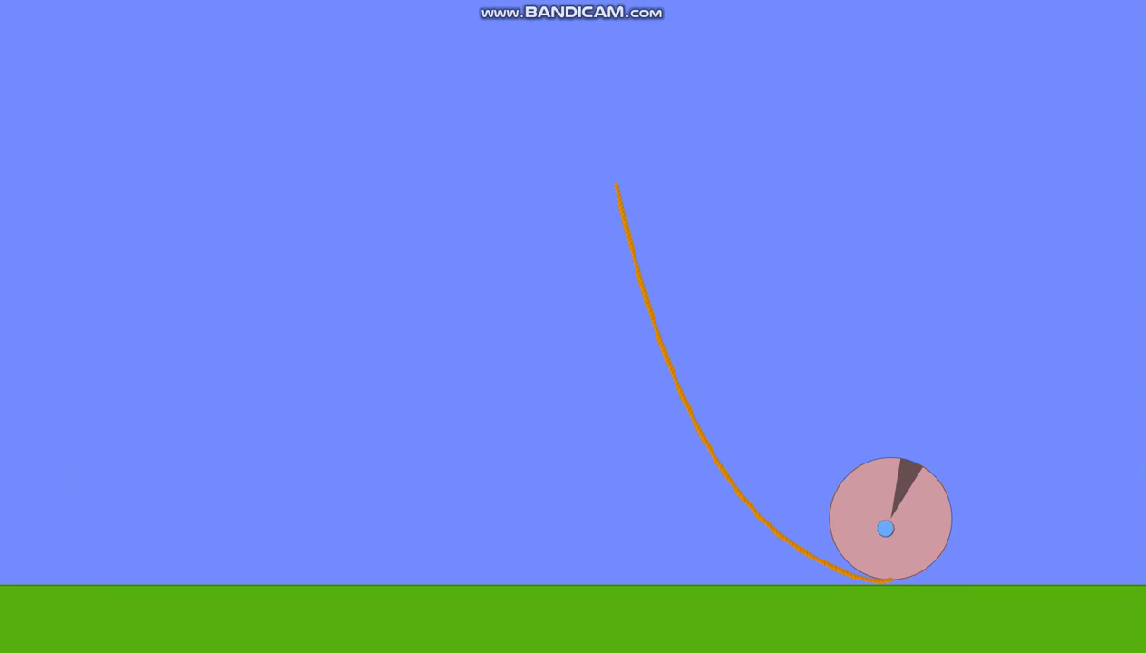
right_click(884, 526)
click(907, 635)
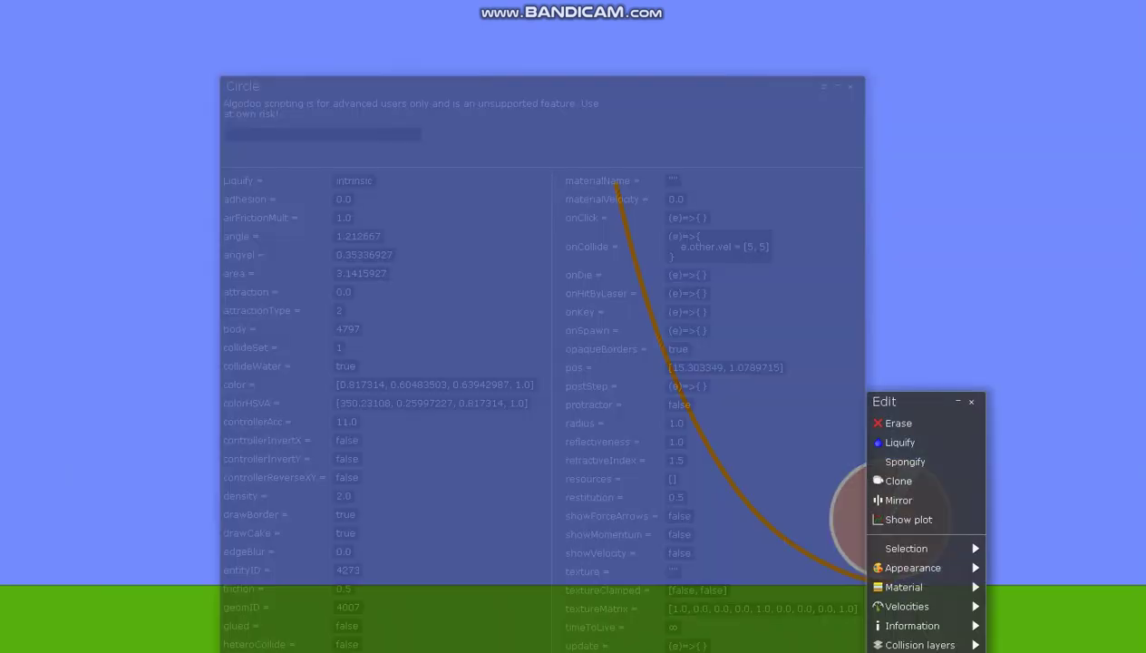
Step: Replace the circle's onCollide script with the pasted circle-spawning code
click(716, 247)
key(Up)
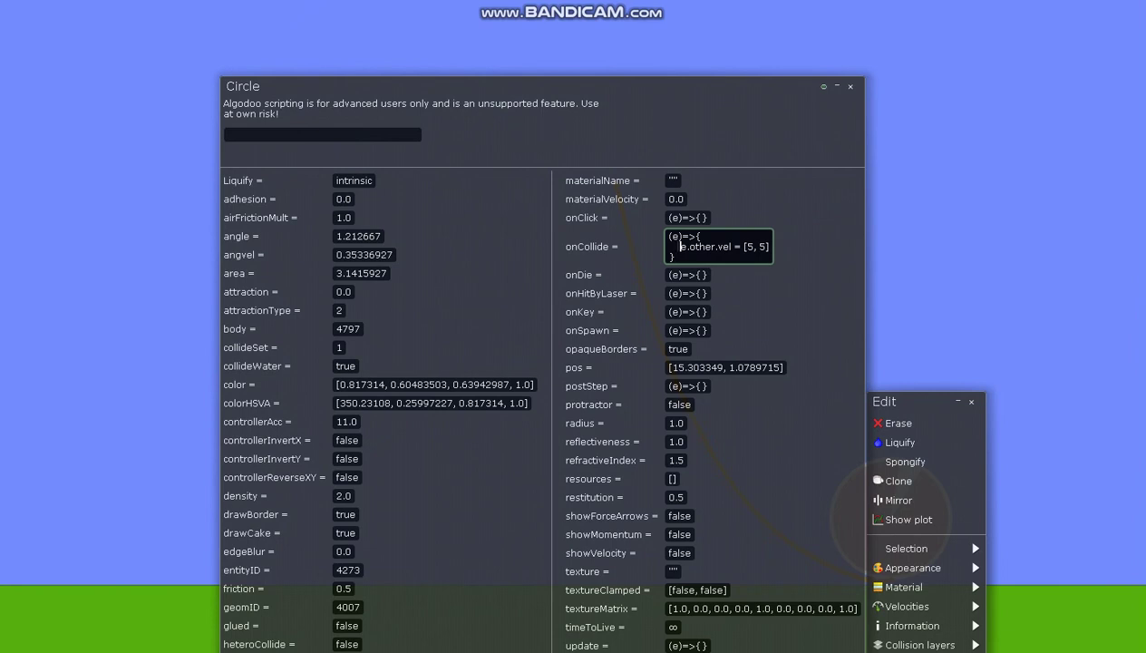
key(ctrl+a)
text(()
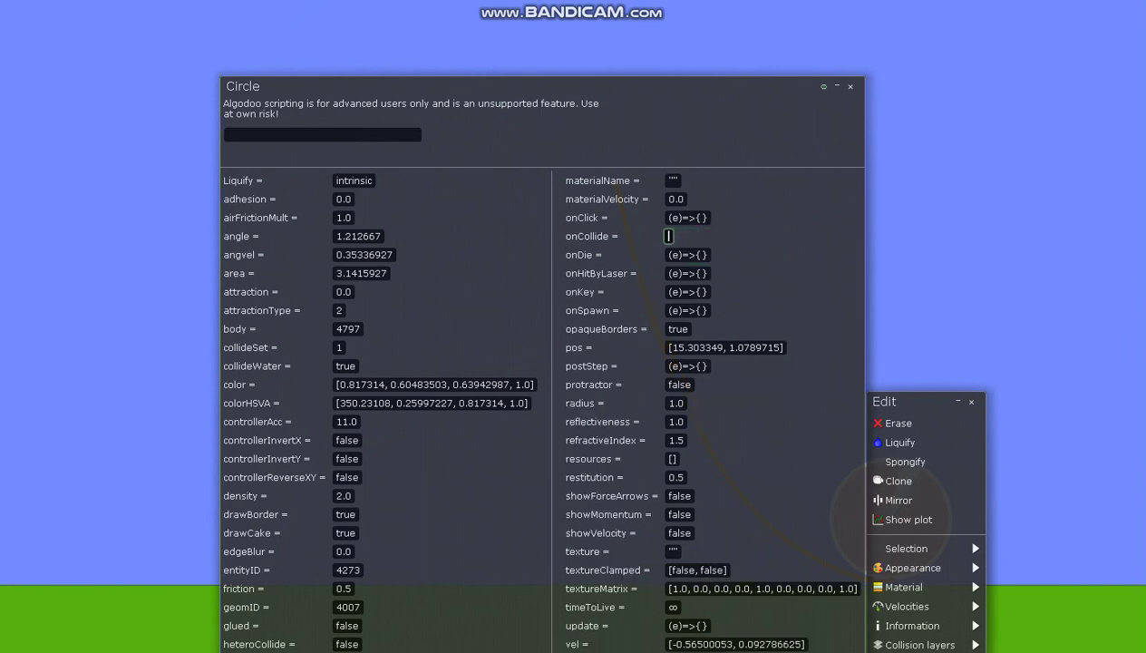
text((e)=>{     collideWater = false;     timetolive = 0;     density = 11.0;     for(111, (i)=>{         Scene.addCircle({             timeToLive := ∞;             color := [0.9, 0.8, 0.8, 1.0];             drawCake := false;             drawBorder := false;             density := 0.001;             immortal := true;             pos := pos;             radius := 1.05;             edgeBlur := 0;             layer := 0;             postStep := (e)=>{                 radius = radius + 0.2;                 color = [0.9, 0.8, 0.8, 1.0]             }         })     }) })
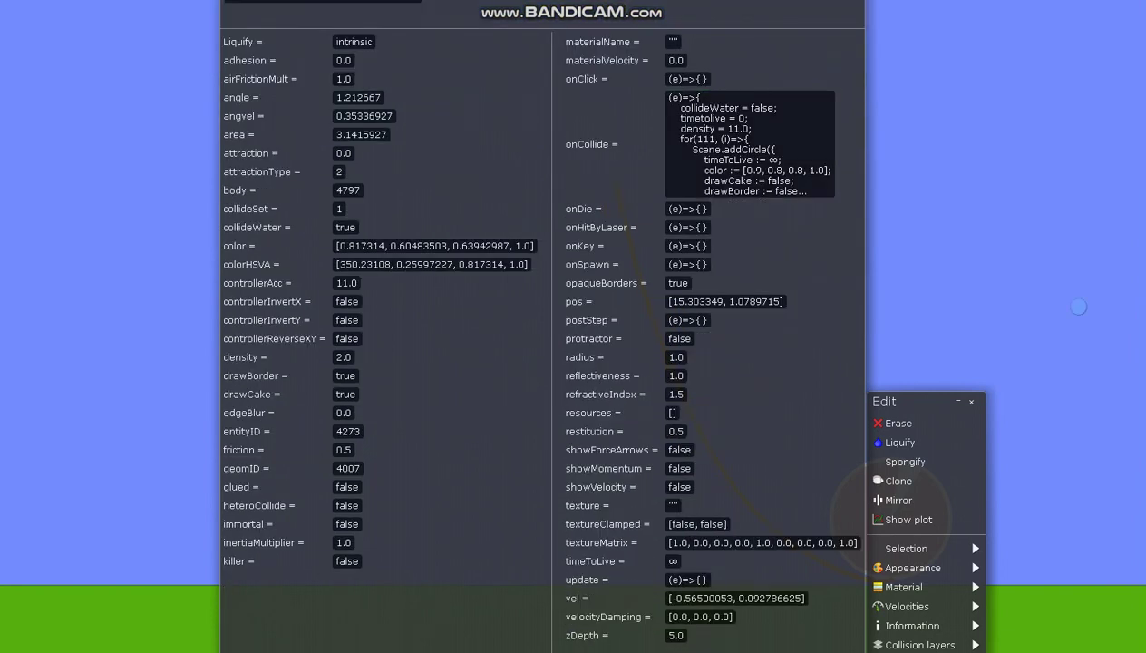